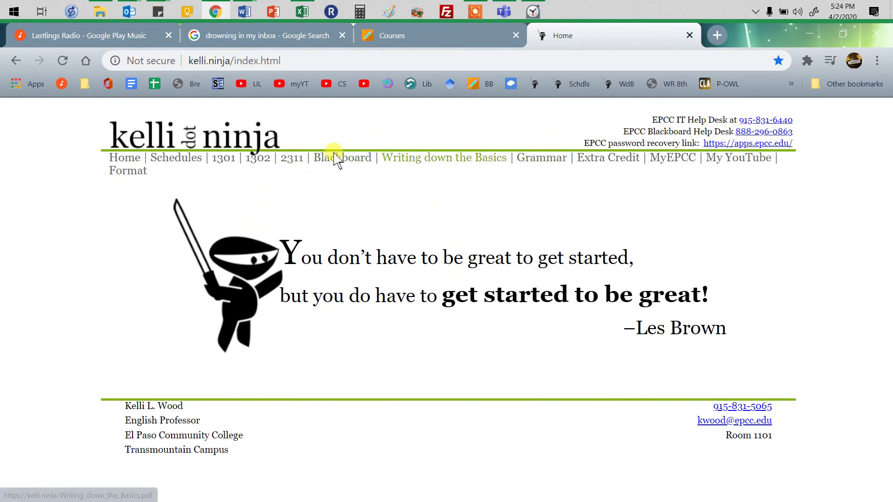
Go to the Courses page and open the ENGL-1302-A1 research writing course.
click(416, 36)
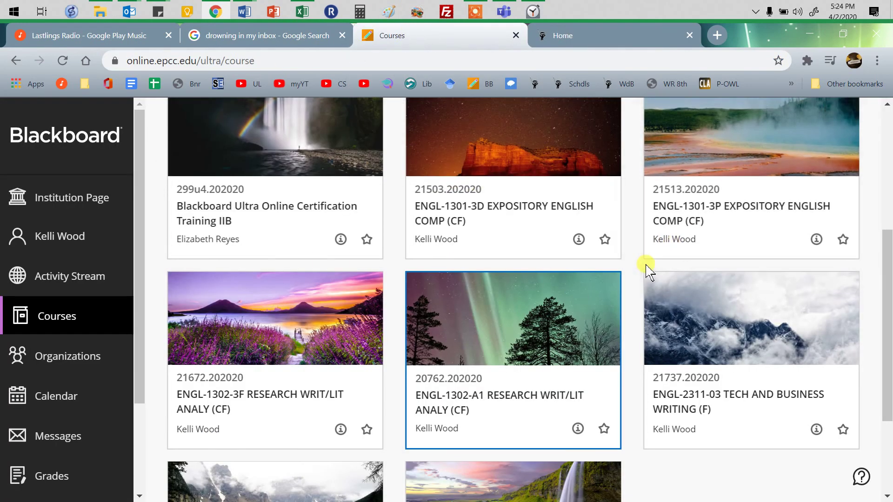
click(450, 392)
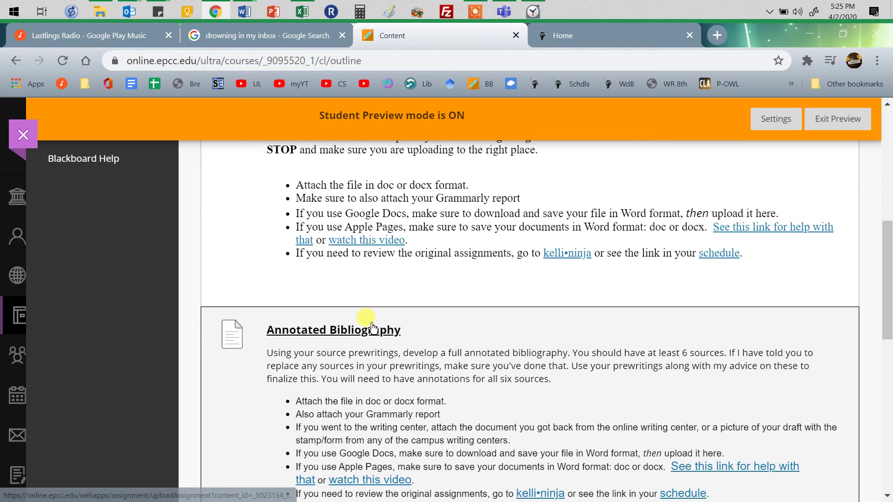
Review the Annotated Bibliography doc/docx format and writing-center requirements, then open its upload page.
scroll(755, 332, down, 2)
scroll(748, 328, down, 2)
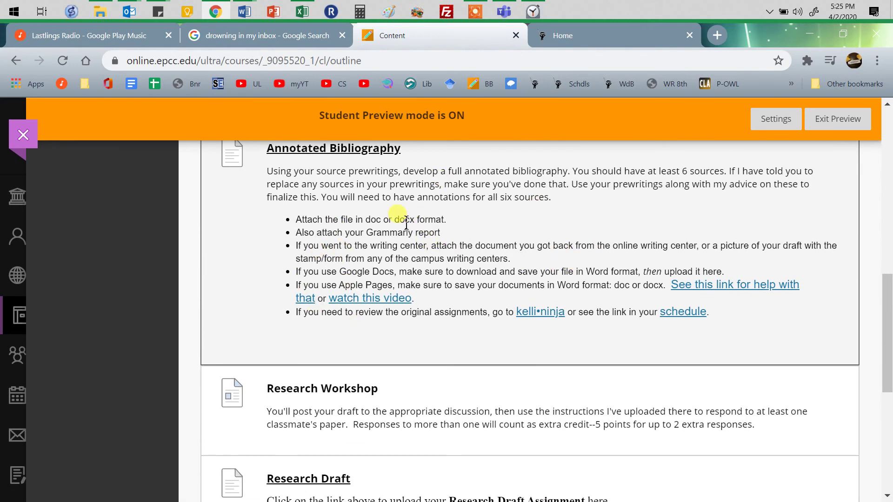
drag(406, 219, 376, 219)
drag(316, 228, 293, 230)
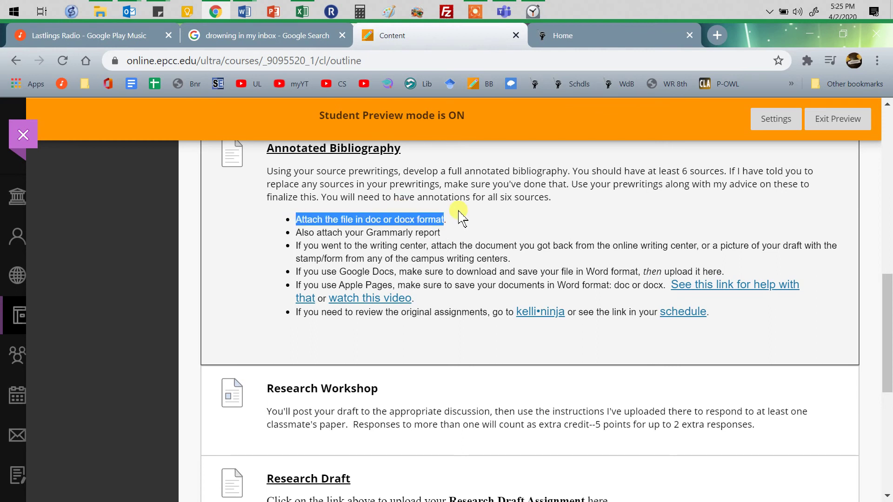
click(411, 255)
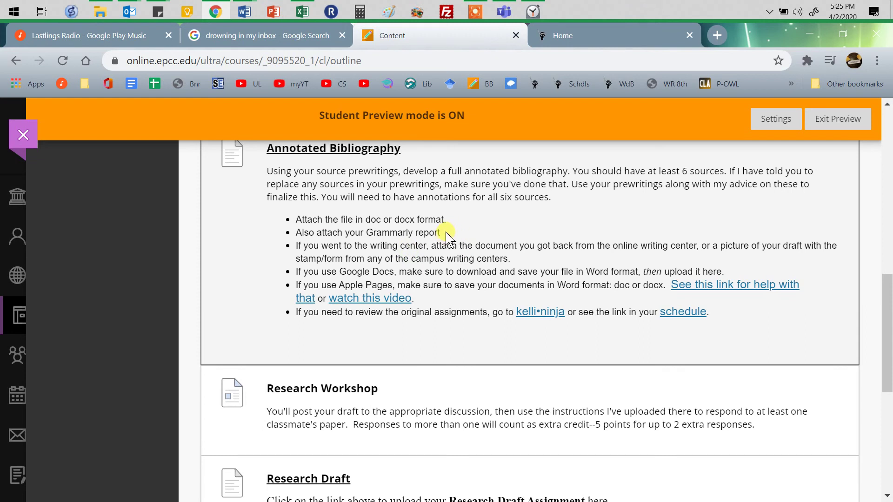
drag(445, 232, 319, 245)
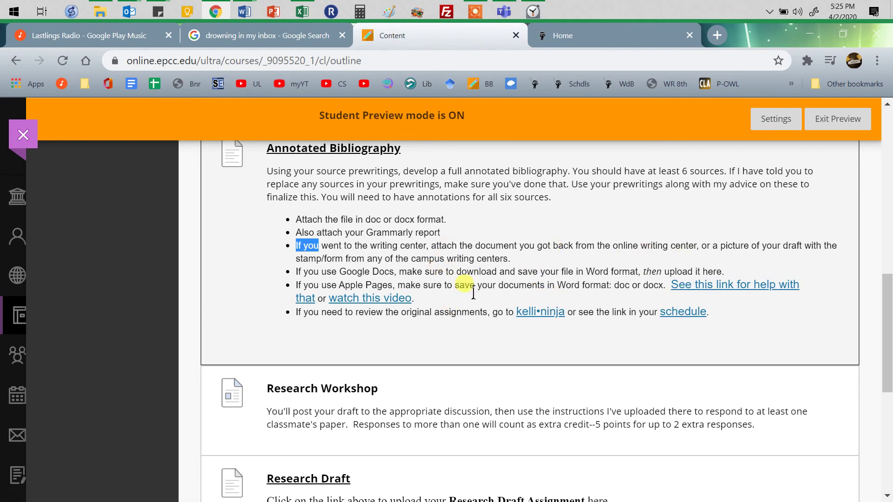
scroll(442, 307, up, 3)
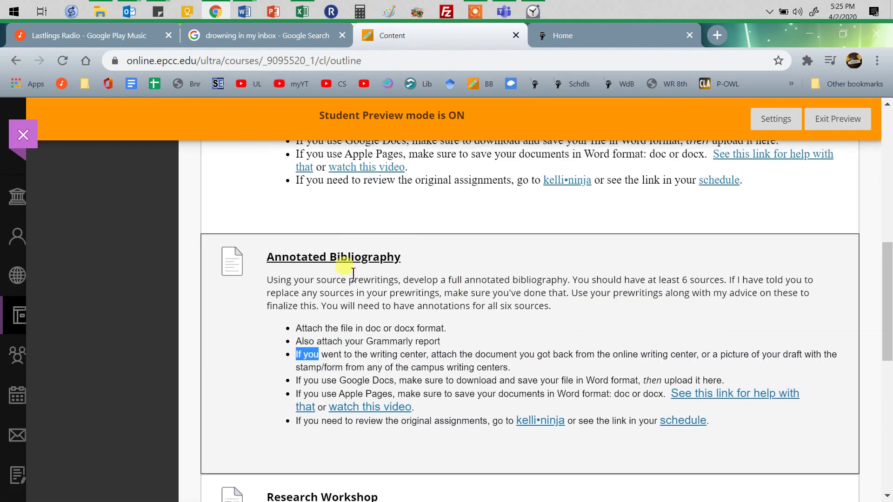
click(350, 258)
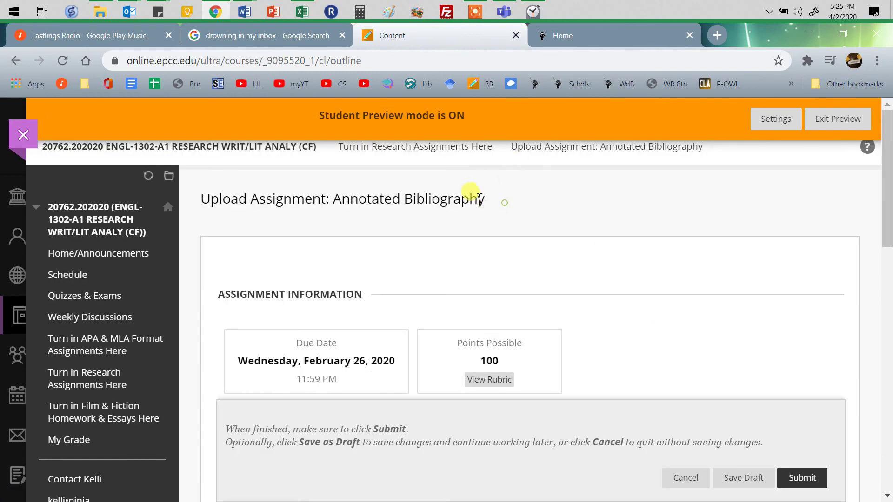
Scroll to Attach Files and browse the computer for a file to attach.
drag(485, 199, 333, 209)
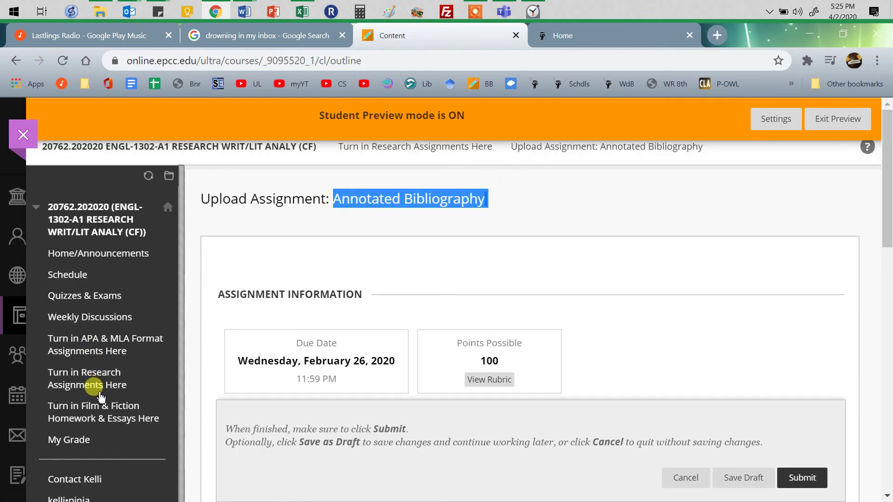
scroll(728, 267, down, 7)
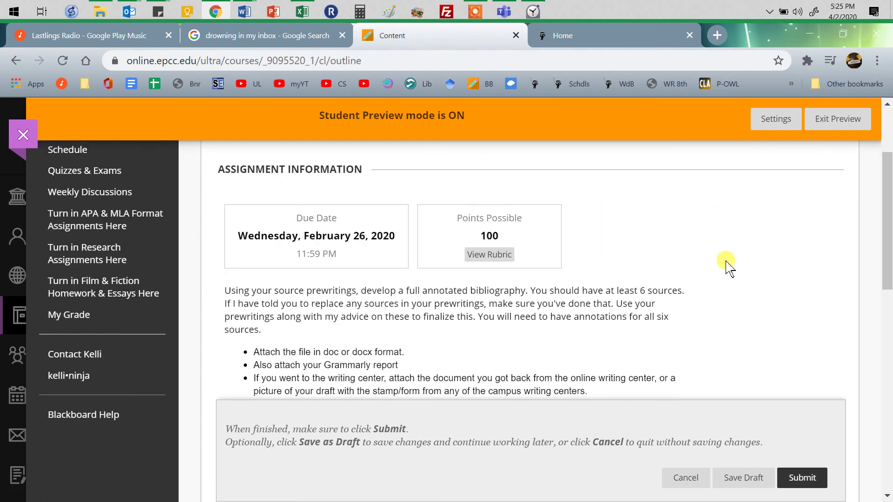
scroll(728, 266, down, 5)
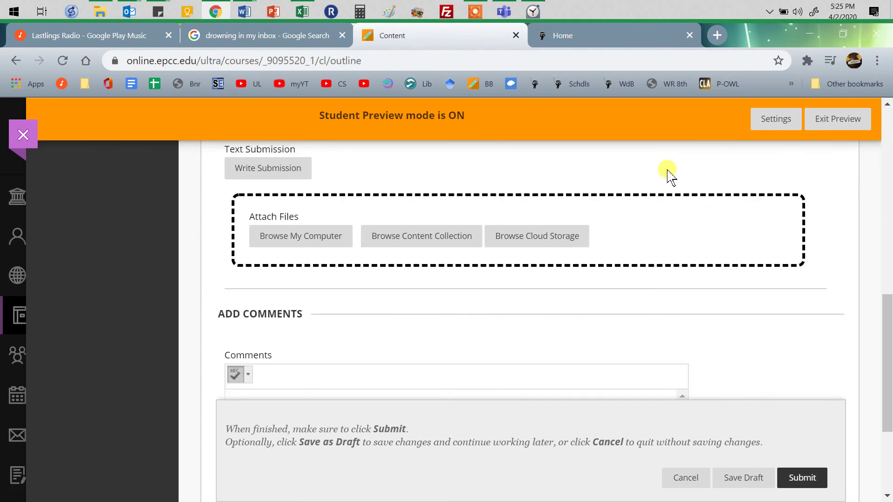
click(328, 246)
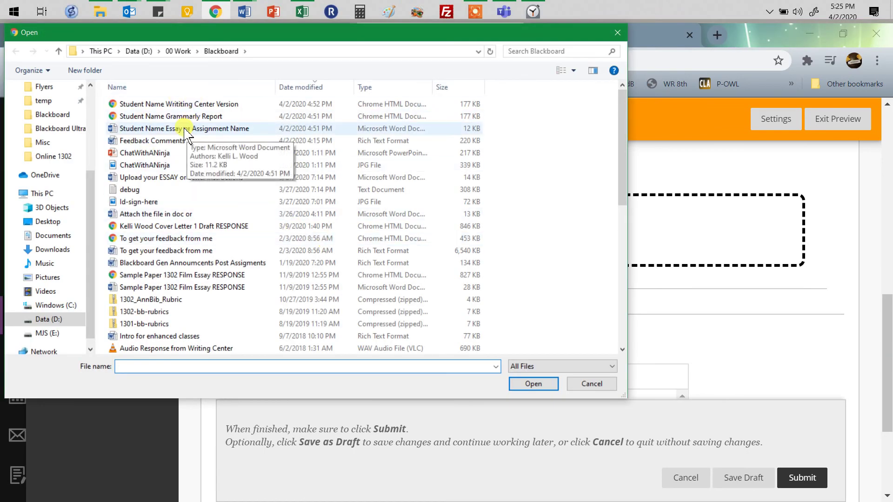
Attach Student Name Essay or Assignment Name.docx from the Blackboard folder.
click(186, 132)
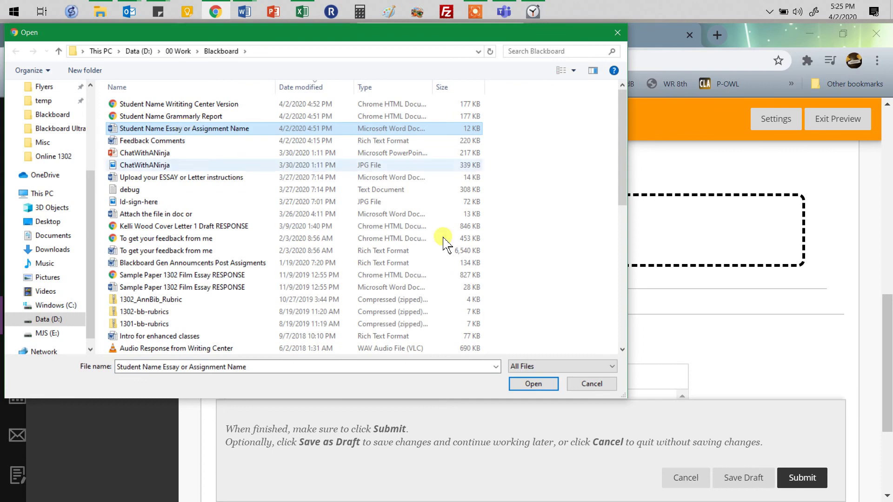
click(533, 385)
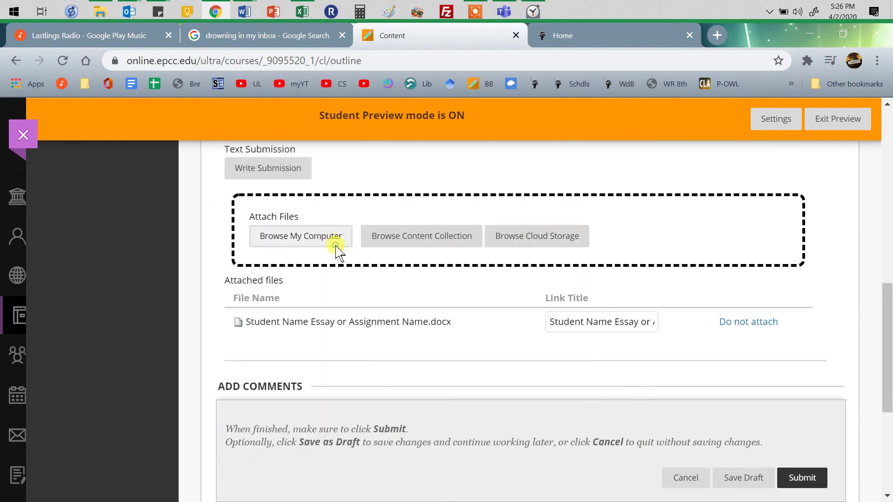
Attach the writing-center audio response WAV, Writiting Center Version PDF and Grammarly Report PDF together.
click(337, 248)
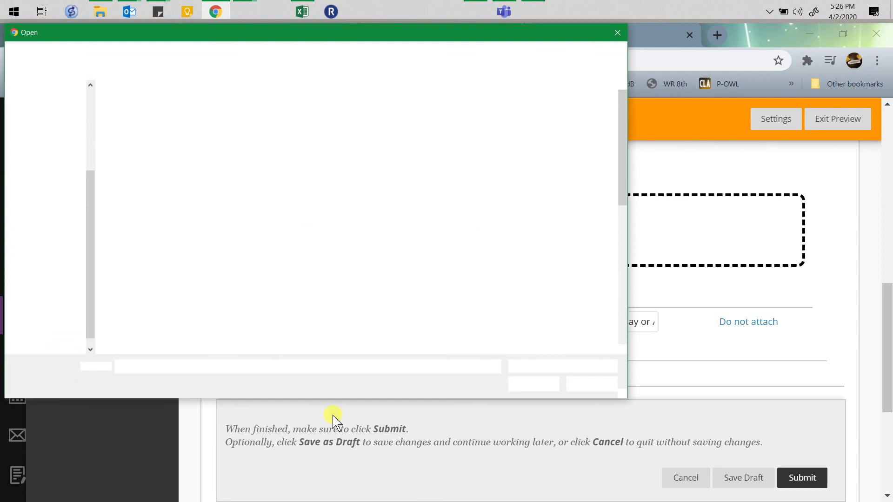
click(135, 350)
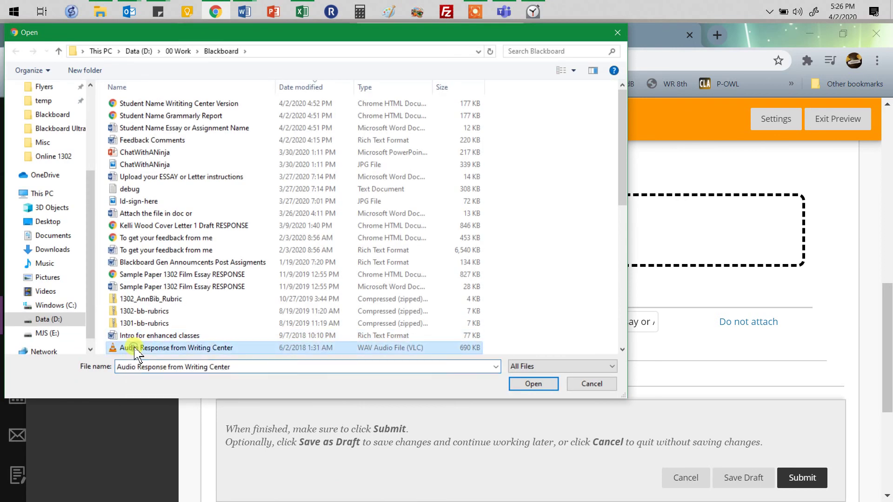
ctrl+click(216, 106)
ctrl+click(236, 118)
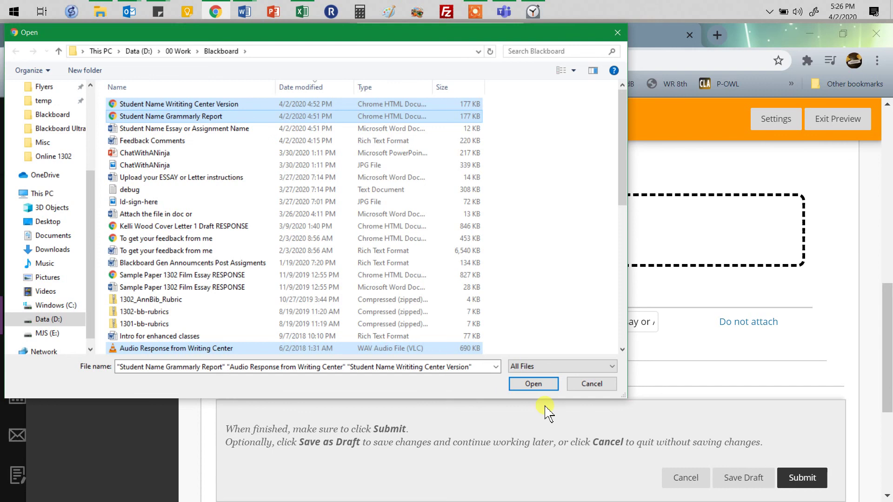
click(541, 380)
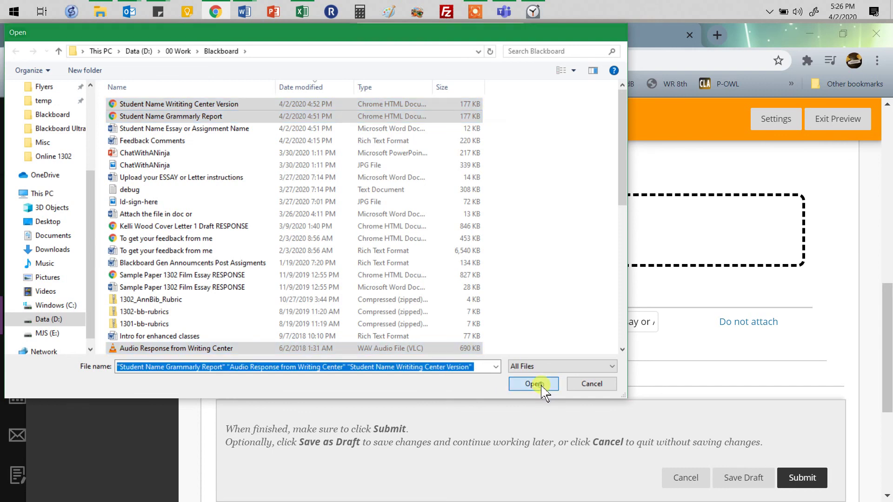
scroll(647, 344, down, 3)
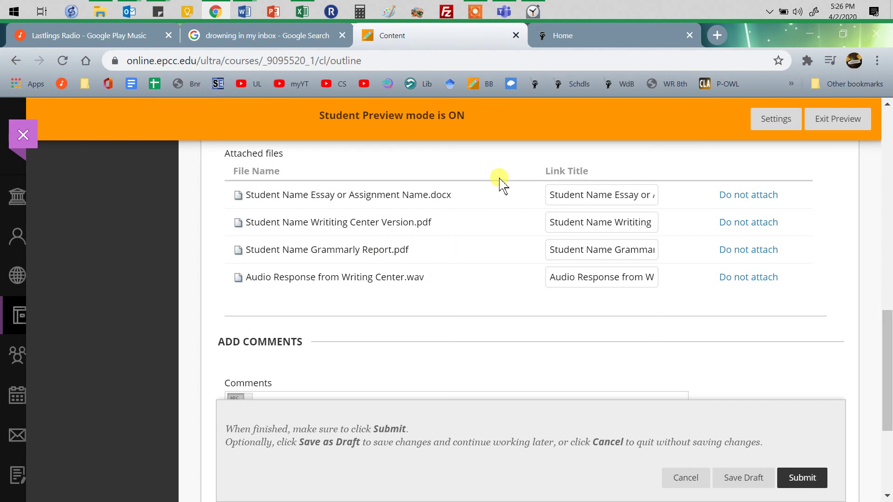
Enter the instructor comment 'Hey, my turtle won the race! :-)' in the Comments box.
drag(472, 201, 237, 188)
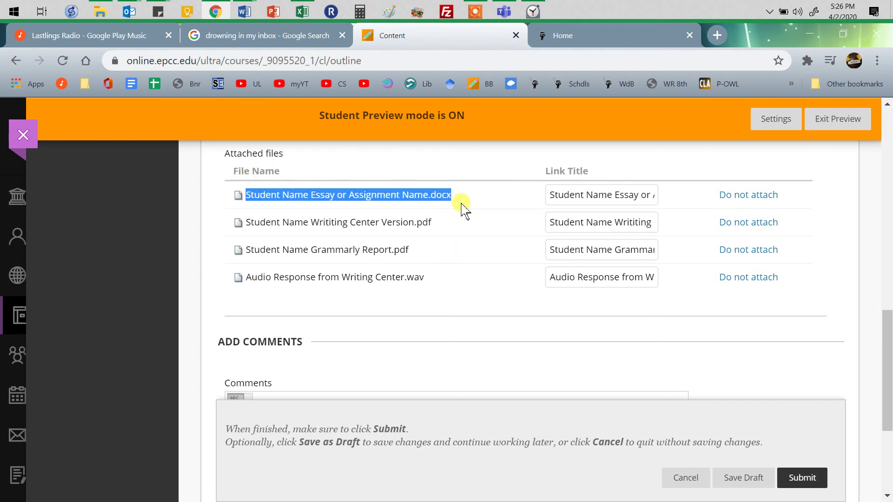
click(493, 312)
scroll(492, 312, down, 4)
click(361, 251)
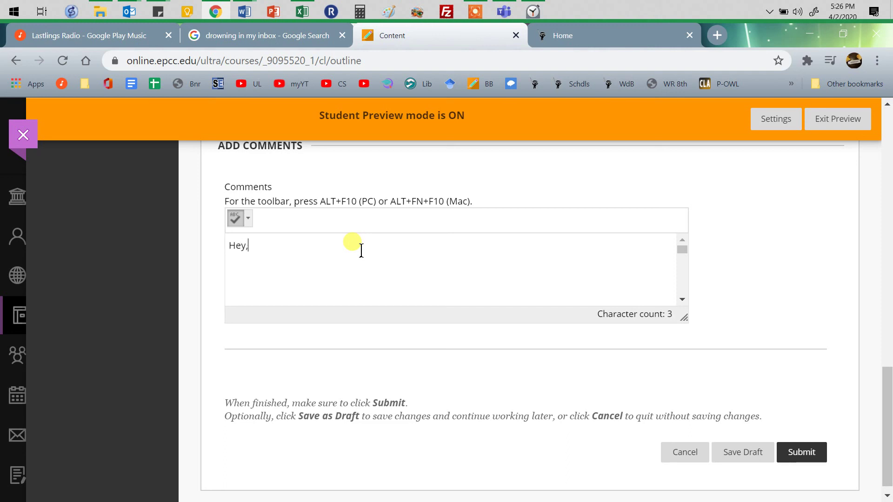
text(Hey, my turtle won the race! :-))
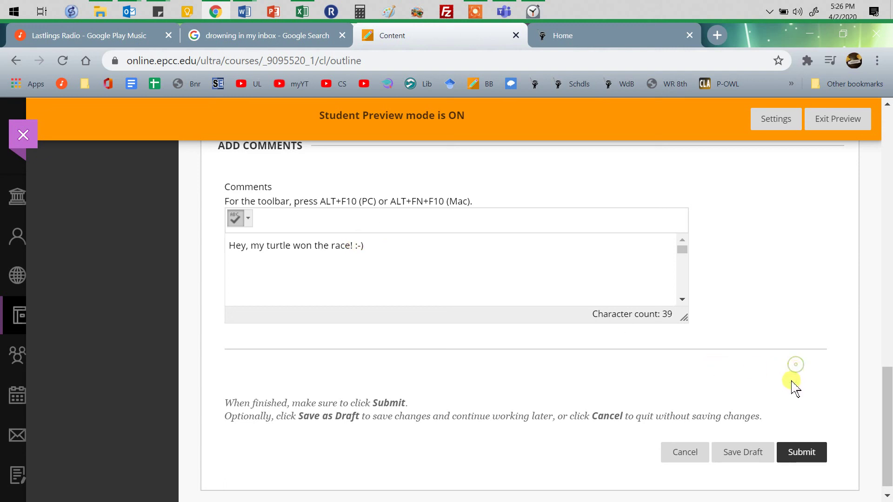
Submit the assignment and check the submission success message.
click(801, 458)
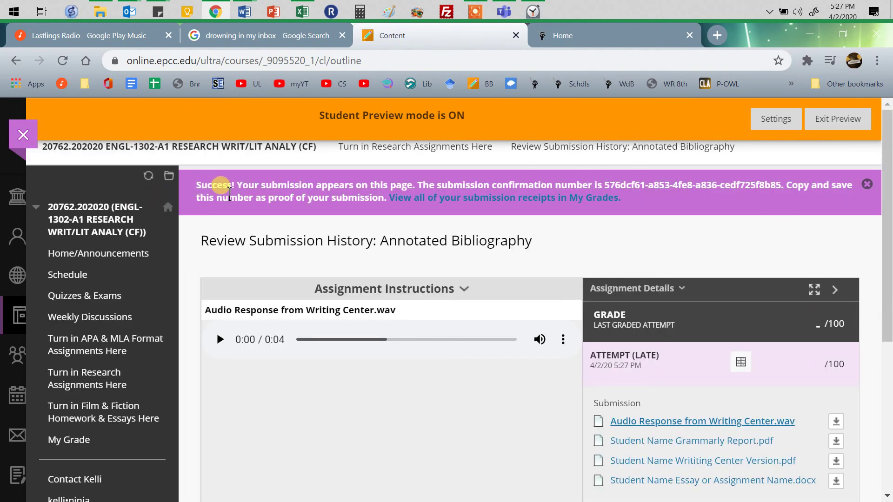
drag(216, 185, 603, 240)
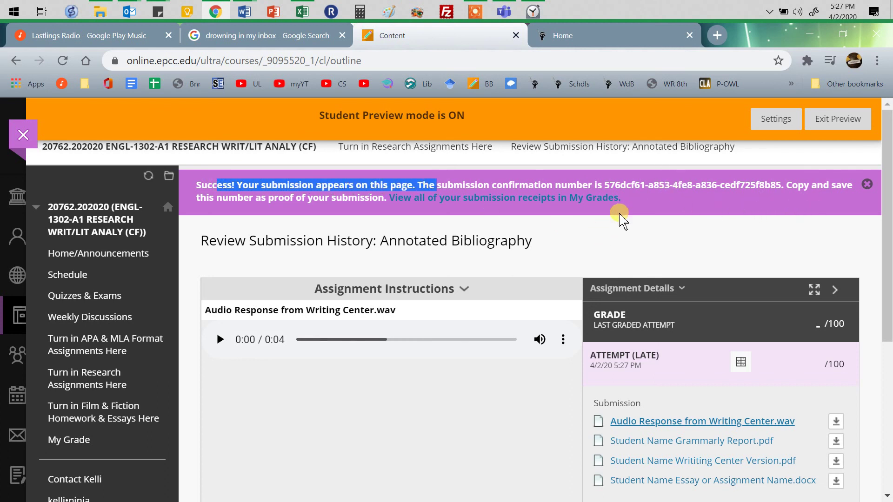
scroll(621, 221, down, 2)
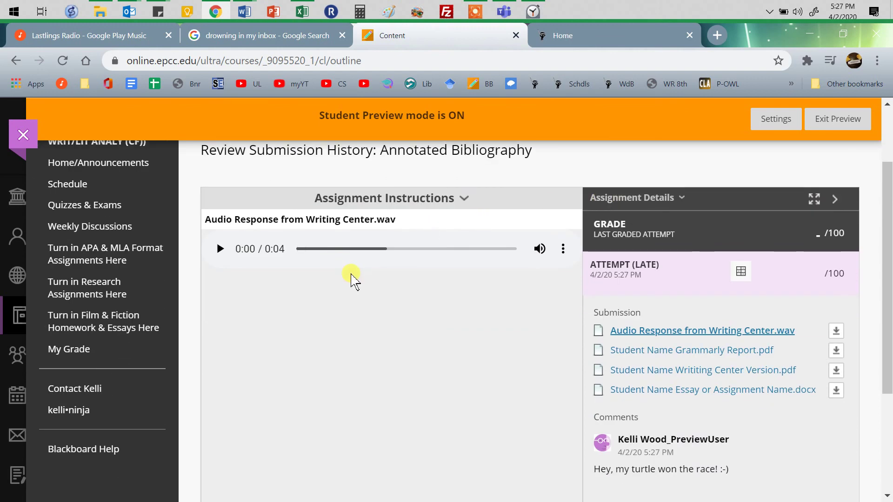
scroll(711, 371, down, 2)
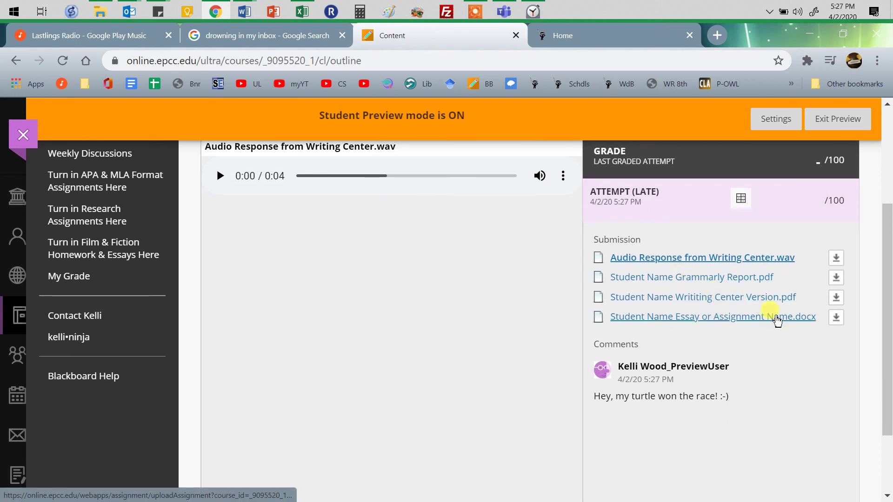
Review the submitted essay, the four attached files and the turtle comment in the history.
click(763, 320)
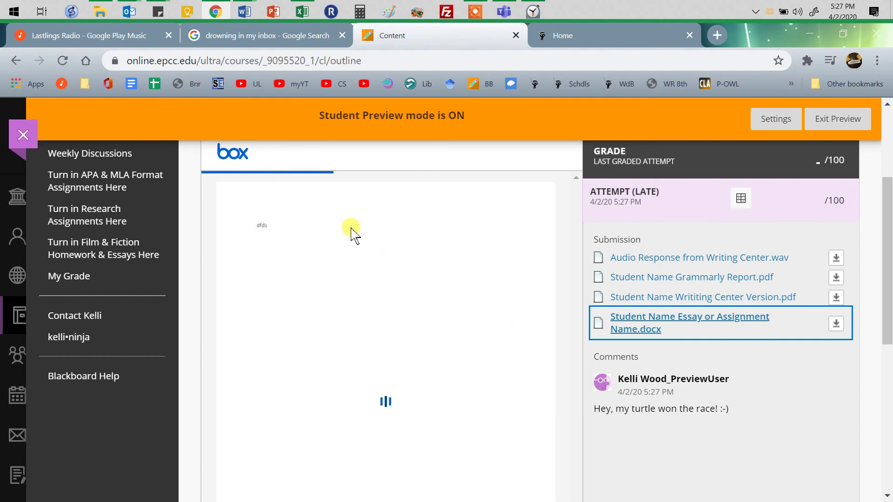
scroll(279, 226, down, 2)
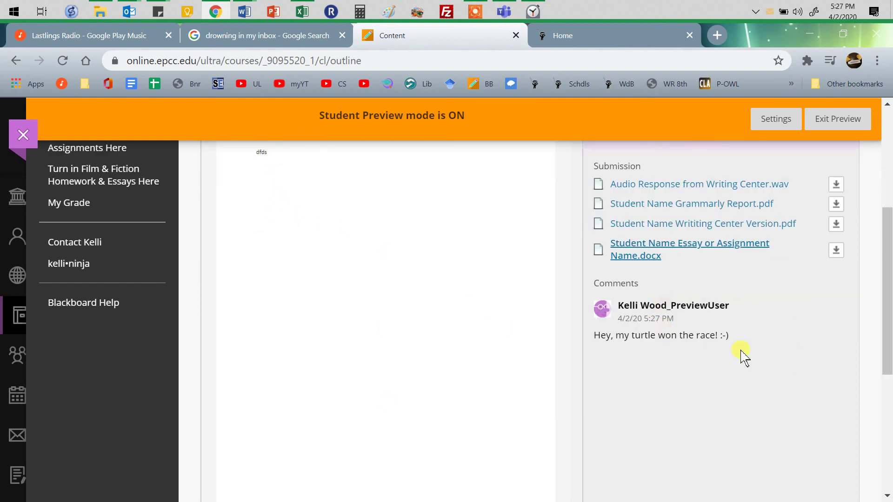
scroll(743, 357, up, 3)
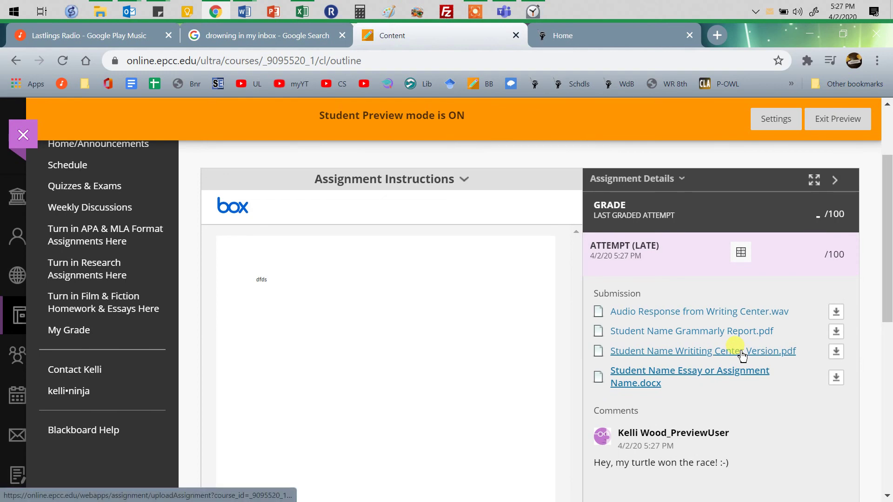
scroll(742, 357, down, 3)
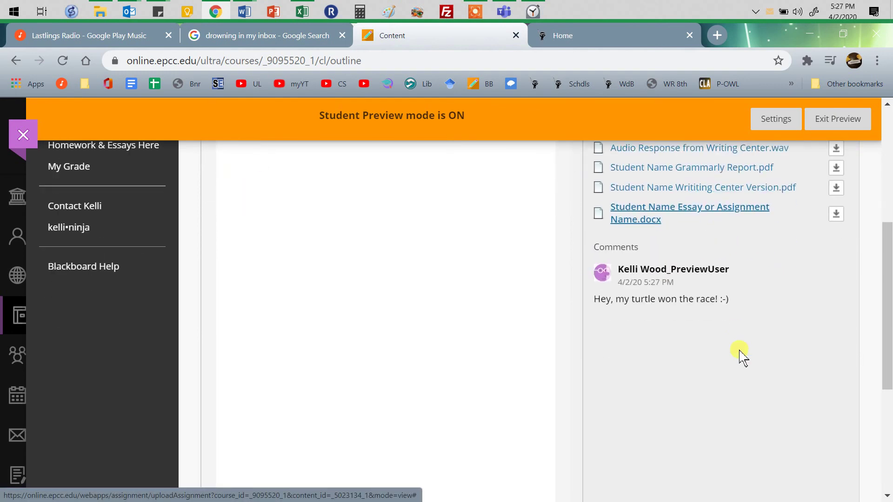
scroll(742, 357, up, 3)
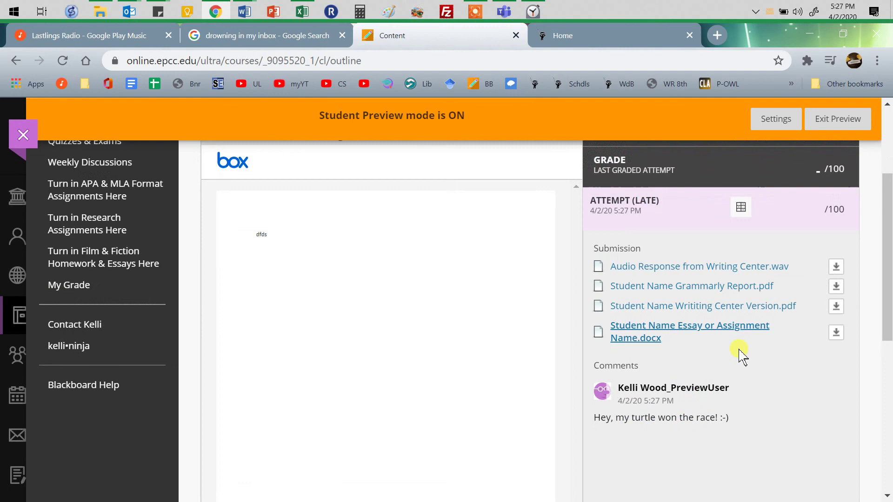
scroll(743, 357, up, 3)
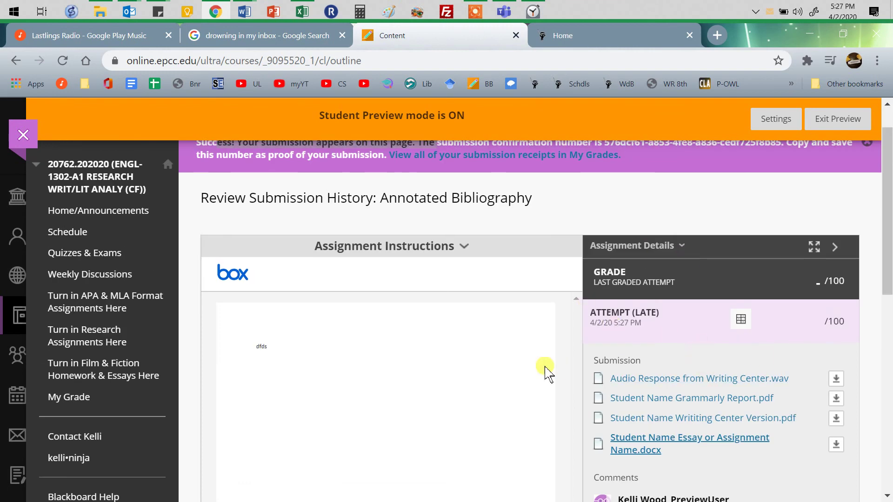
Exit the preview and open Annotated Bibliography from Unit 5 of ENGL-2311-03.
click(23, 136)
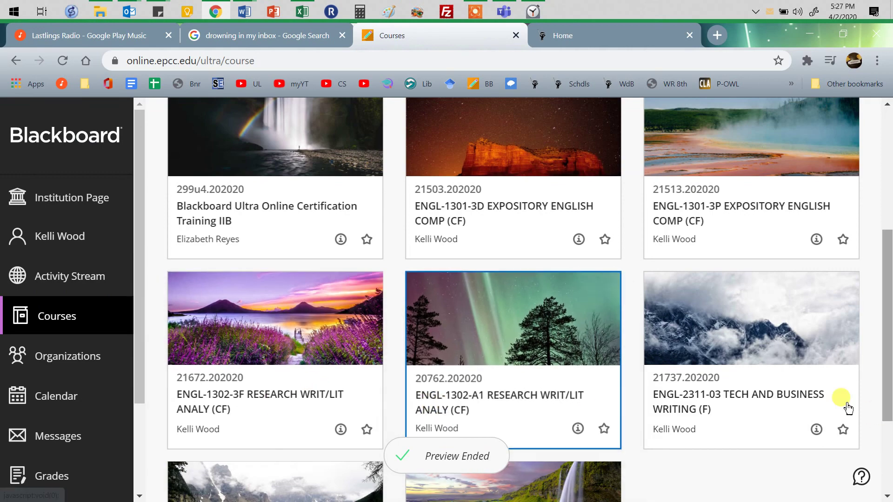
click(821, 393)
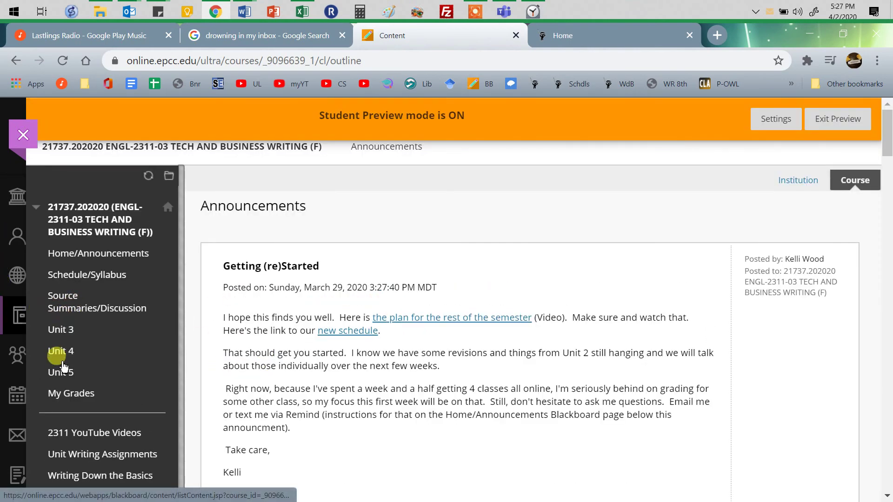
click(64, 374)
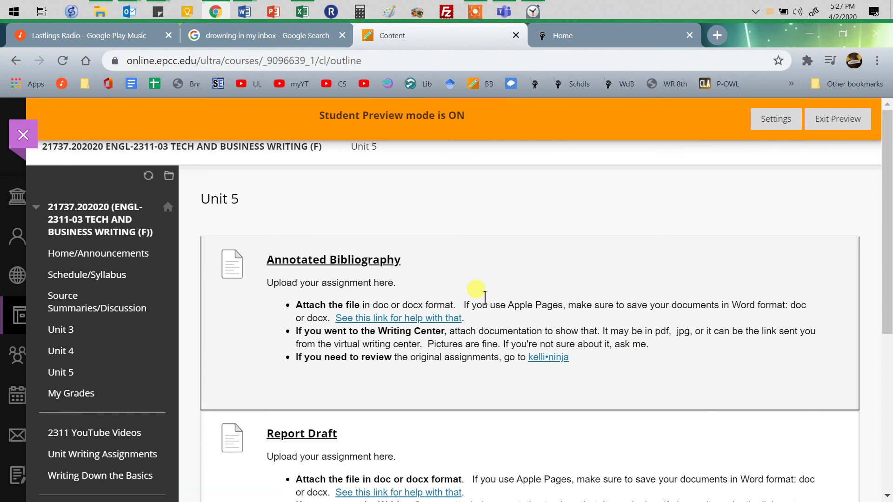
click(390, 269)
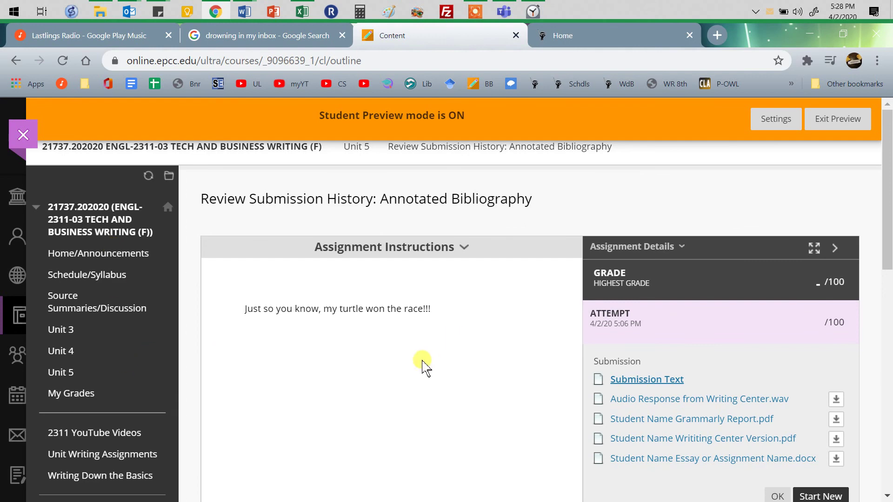
Start a new attempt with only the essay .docx attached.
scroll(726, 335, down, 3)
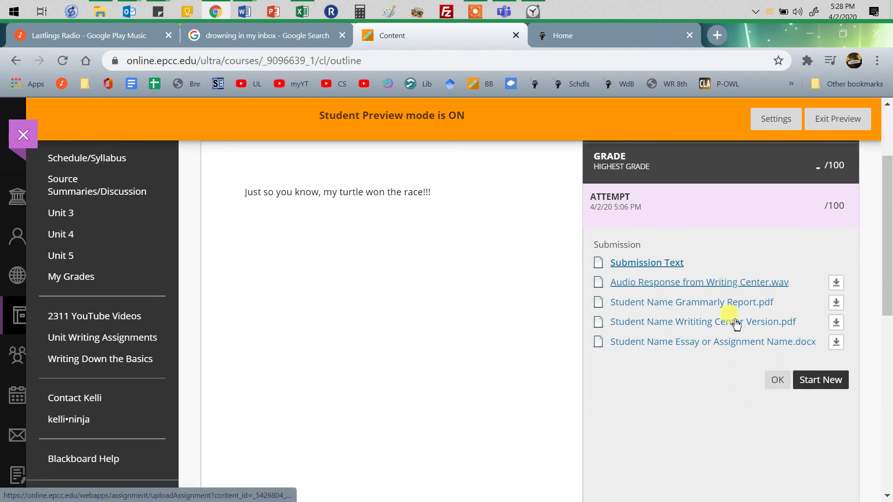
scroll(482, 275, up, 2)
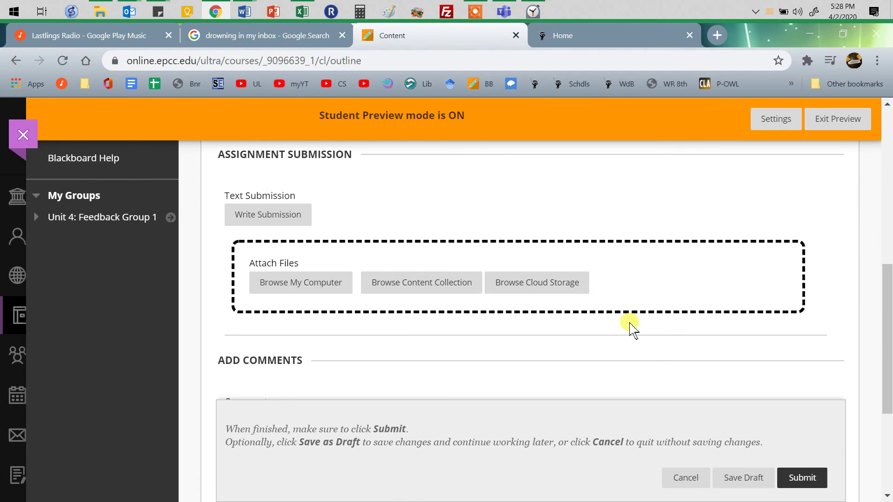
click(281, 283)
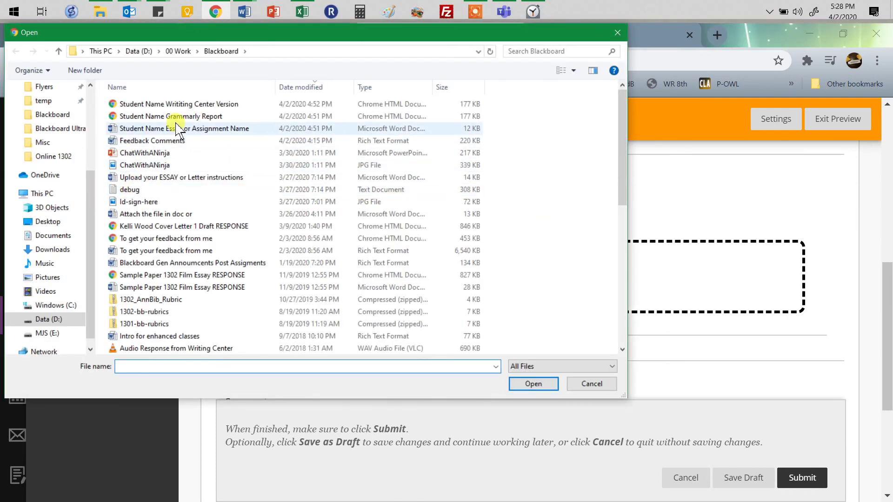
double_click(179, 129)
Add the comment "Here's my revision." and submit Attempt 2.
scroll(651, 341, down, 5)
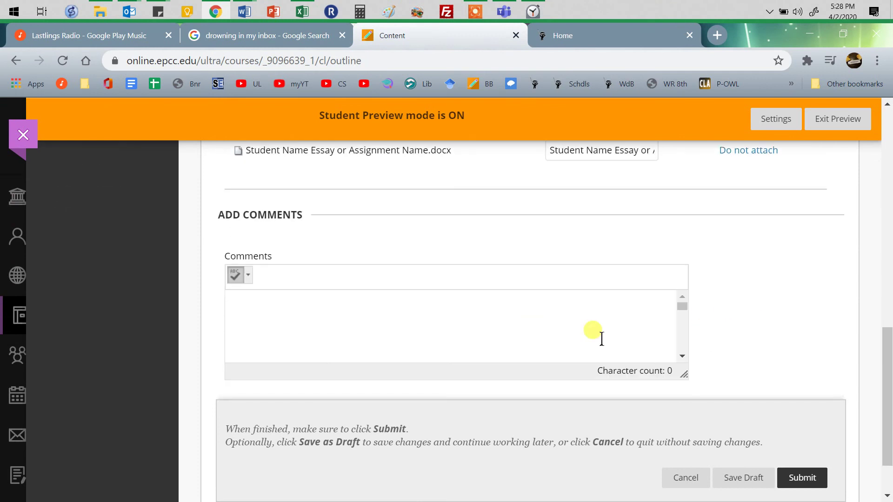
click(432, 321)
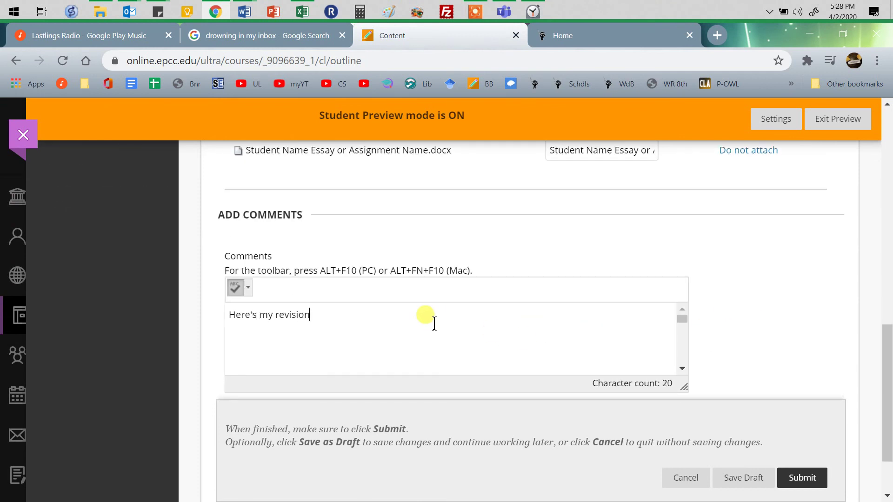
click(813, 484)
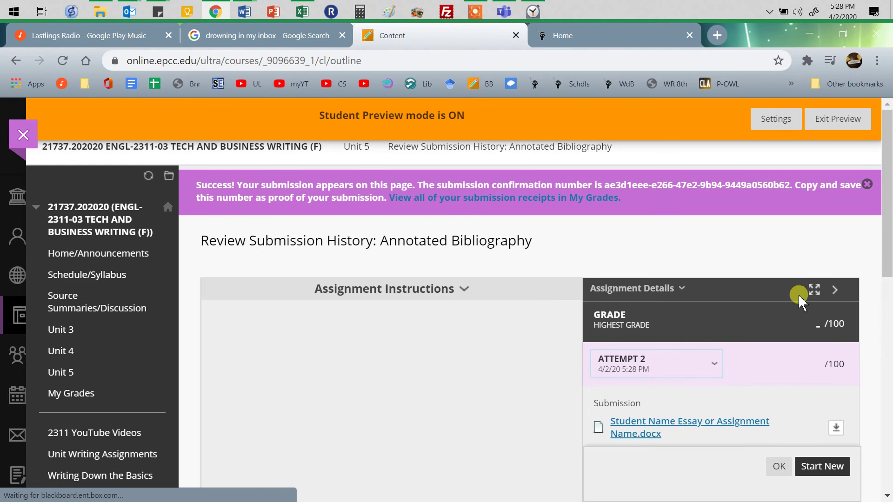
Check the new comment, then switch the history to Attempt 1 from 5:06 PM.
scroll(669, 350, down, 5)
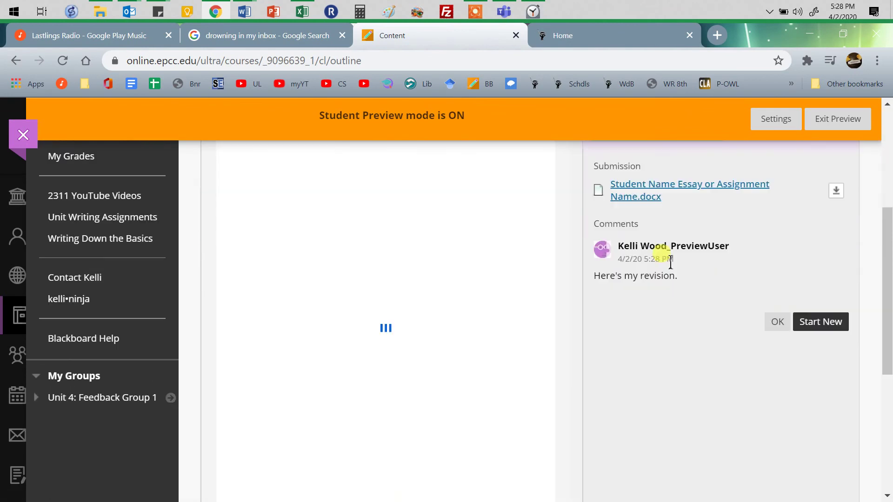
scroll(749, 258, up, 2)
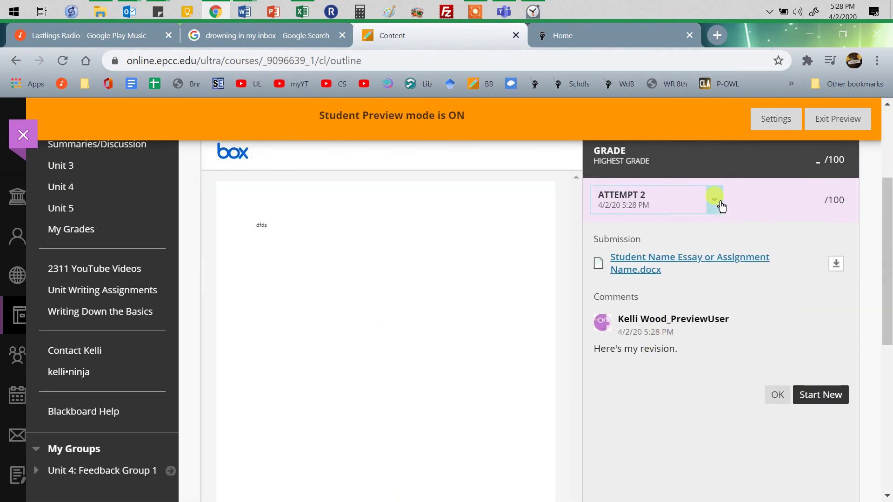
click(718, 204)
click(668, 240)
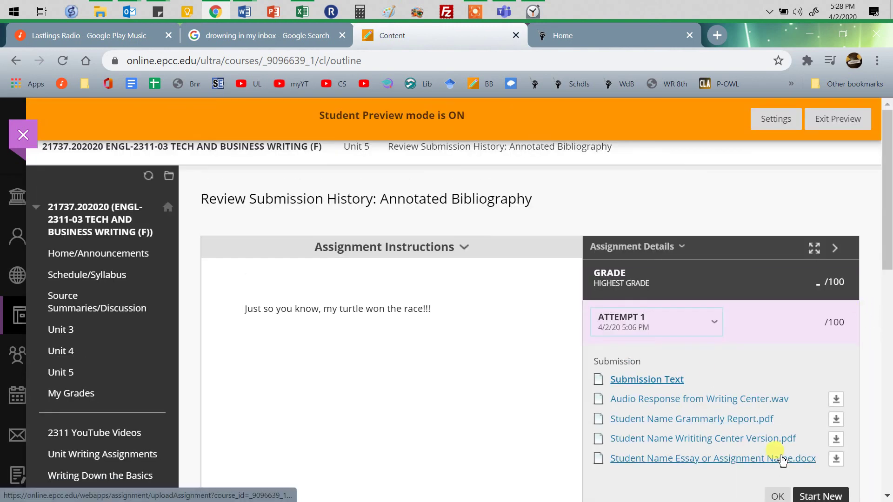
Open the newest 'Submission received' email in Outlook and highlight its confirmation ID.
mouse_move(128, 17)
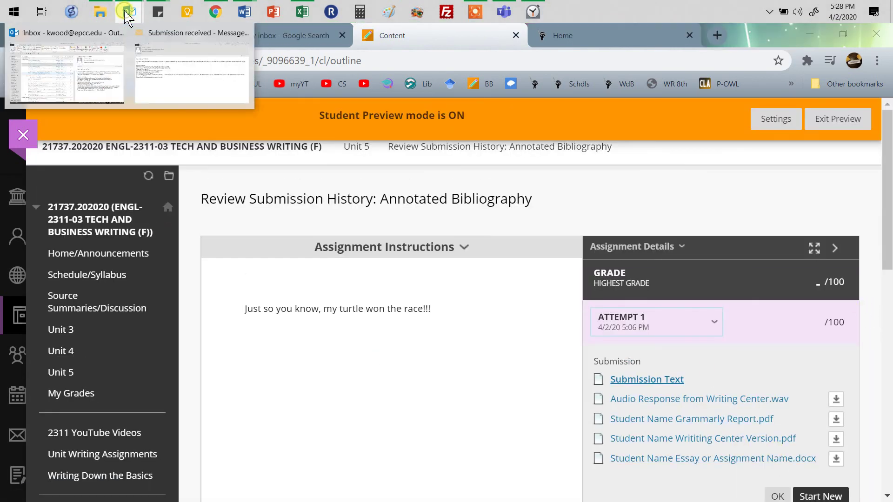
click(112, 37)
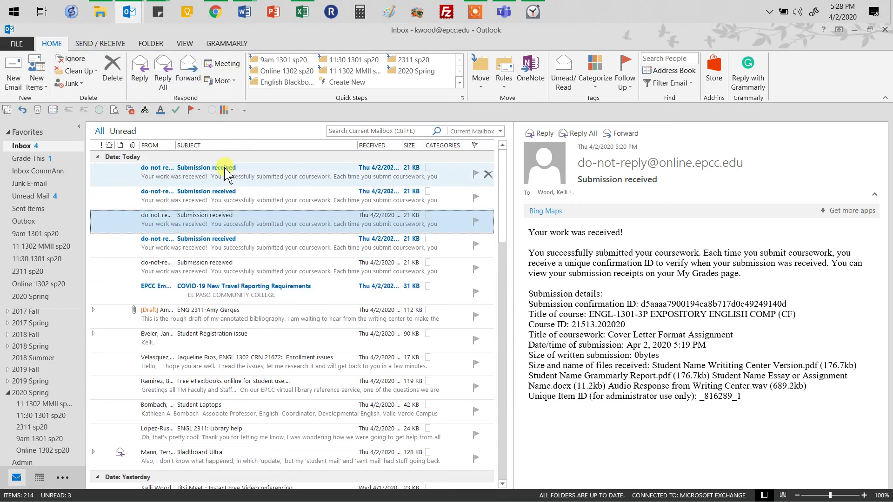
double_click(225, 172)
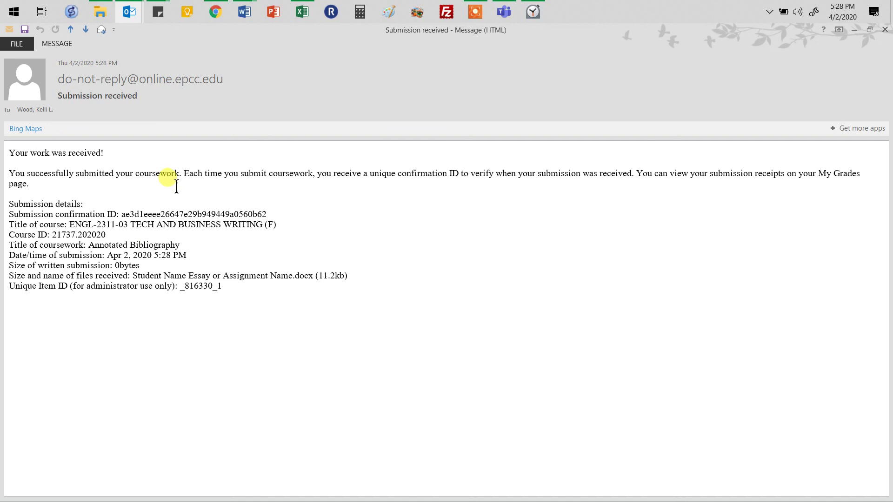
drag(265, 218, 121, 214)
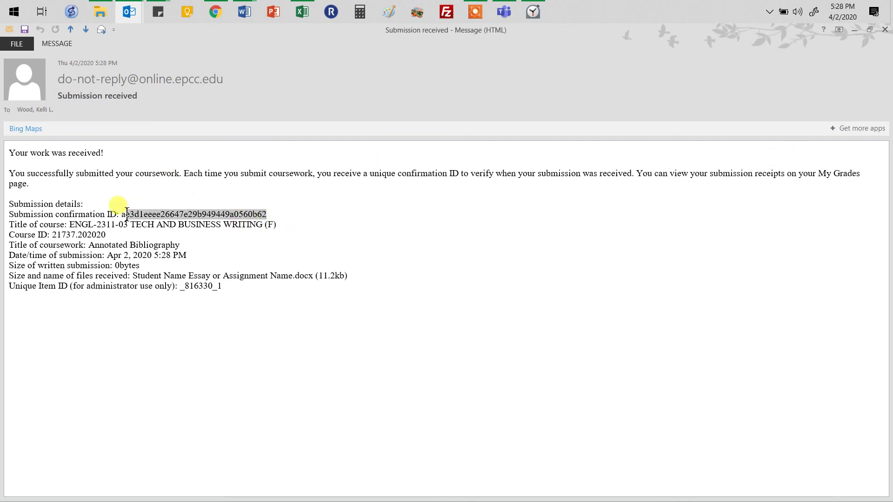
click(370, 238)
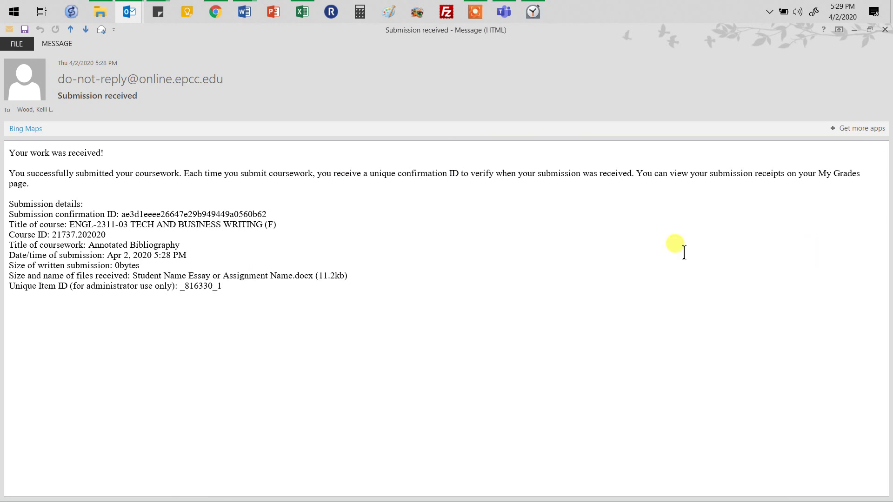
Return to Chrome and show the instructor's kelli.ninja website home page.
click(216, 10)
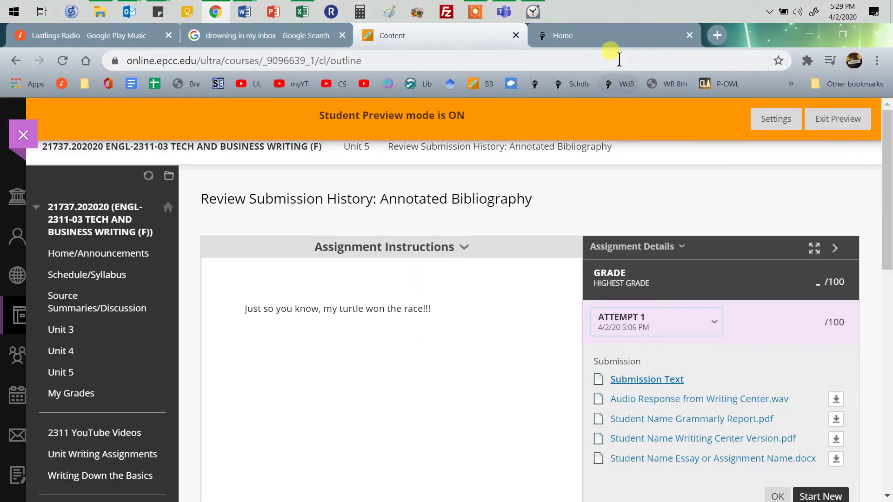
click(618, 35)
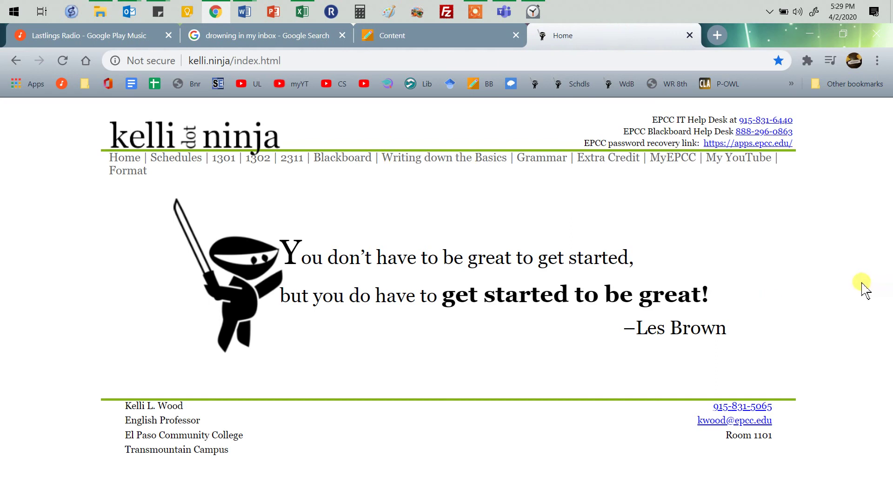